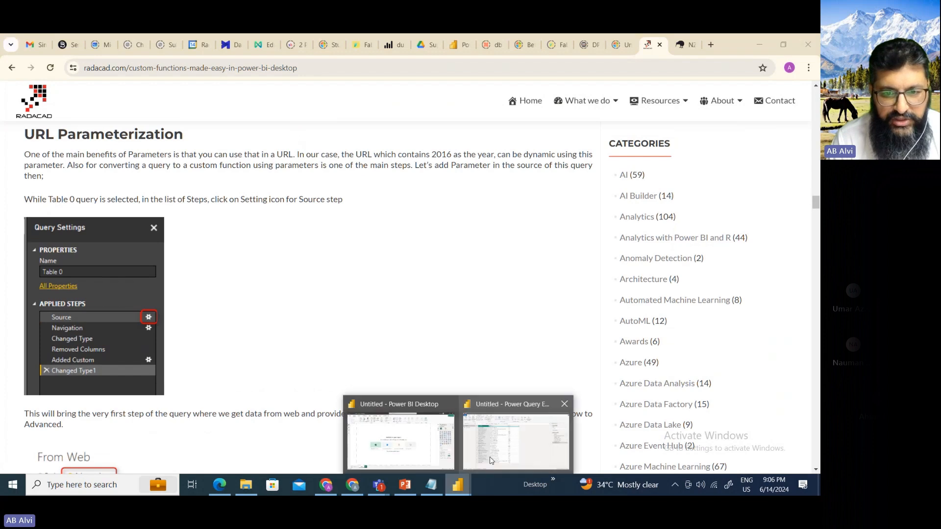
- Switch to Power Query Editor, edit the settings of Table 1's Source step and change the web source to Advanced mode
click(491, 463)
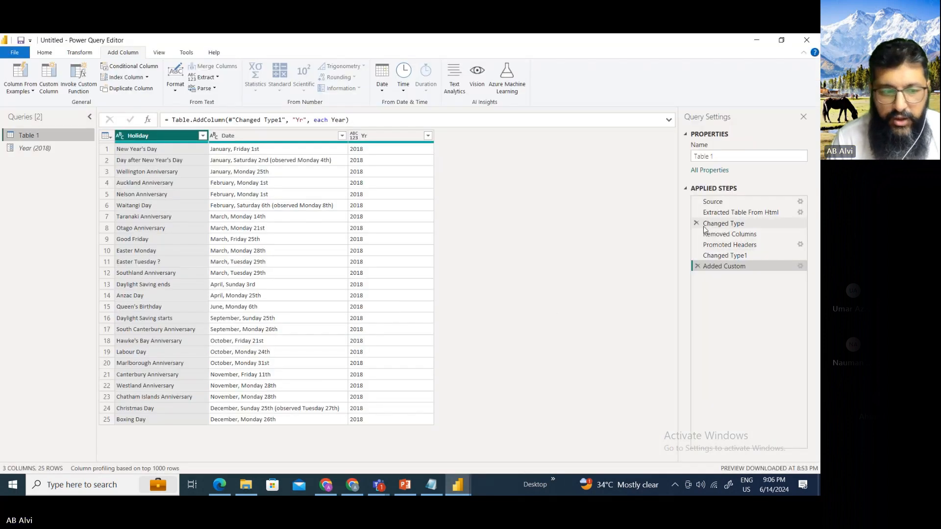
key(ctrl+2)
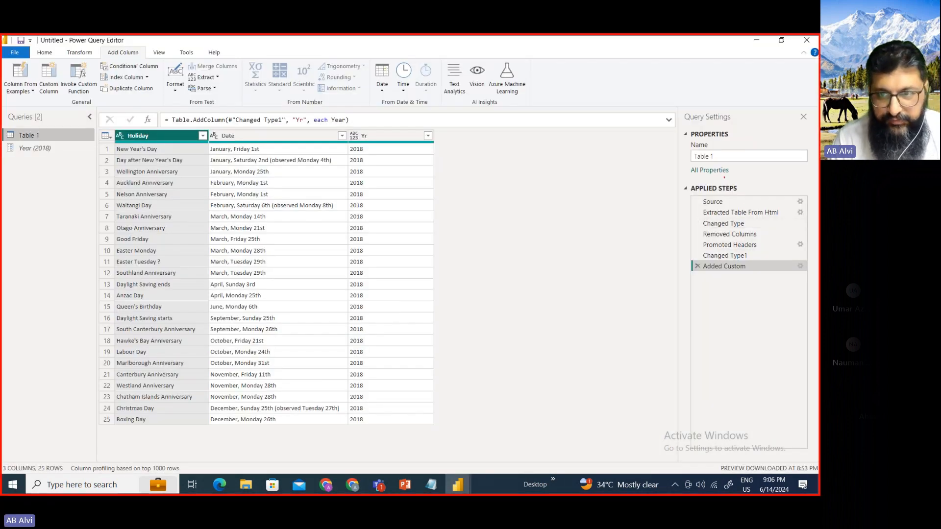
drag(691, 187, 809, 208)
key(Escape)
click(800, 201)
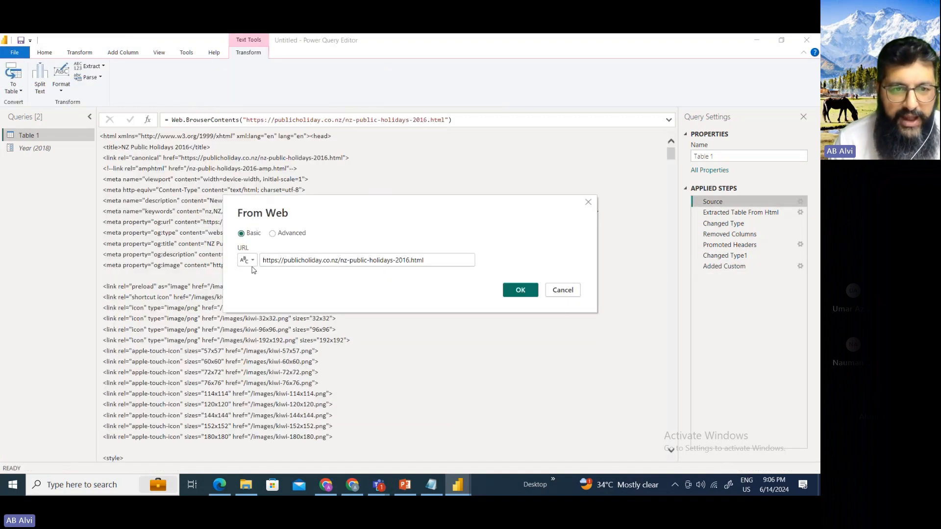
drag(423, 259, 263, 263)
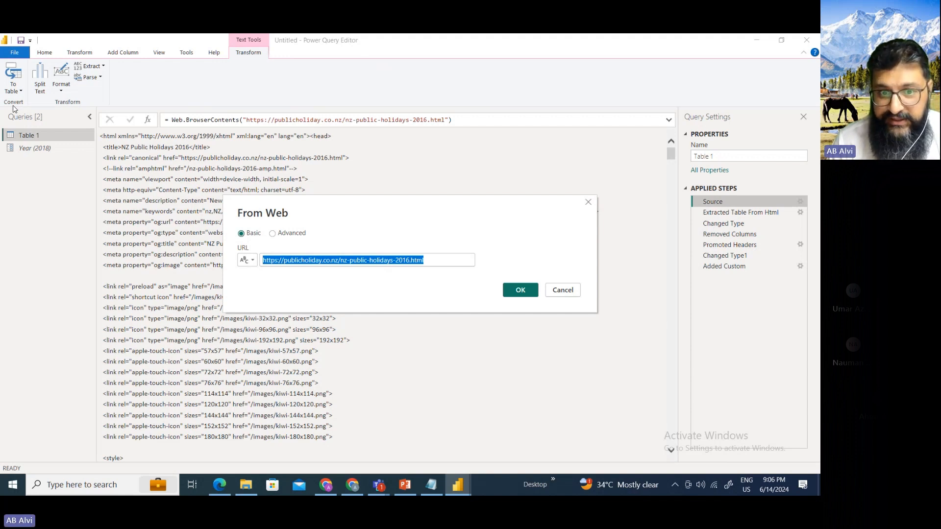
click(273, 233)
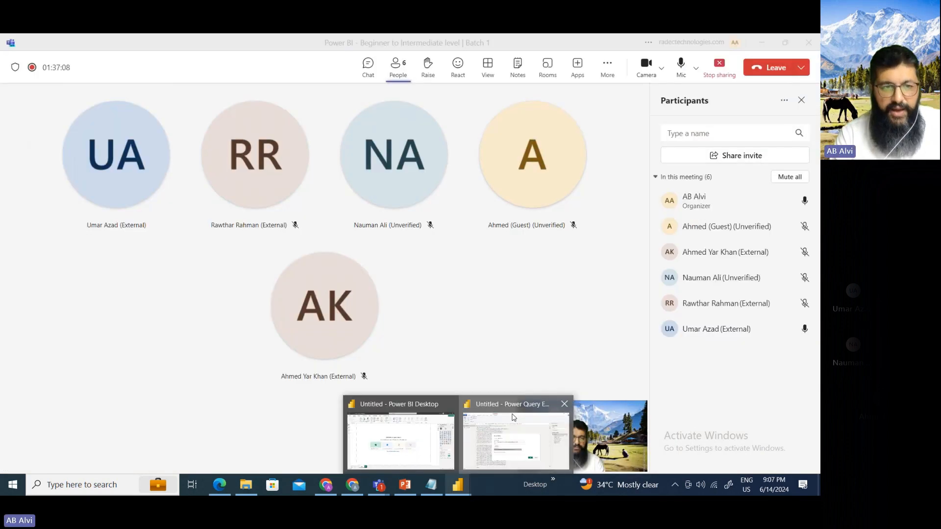
click(513, 419)
key(Tab)
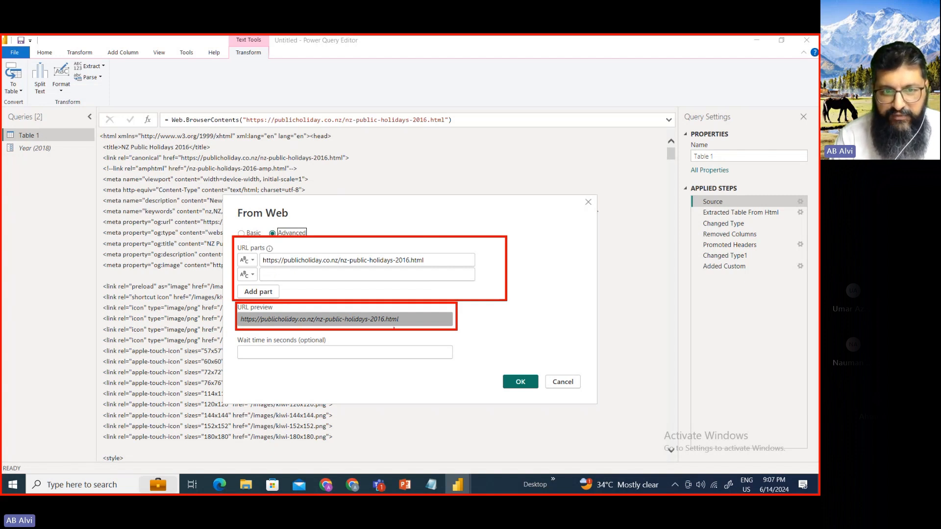
drag(428, 256, 457, 250)
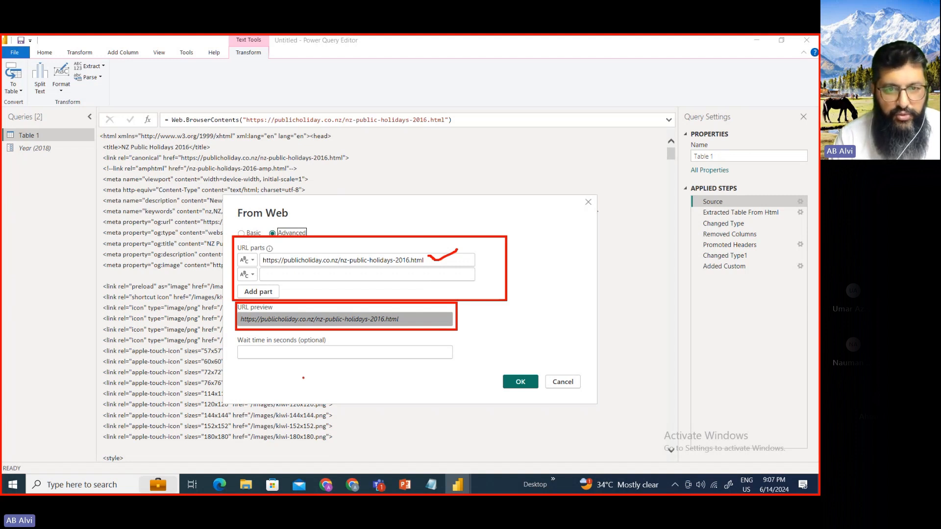
key(Escape)
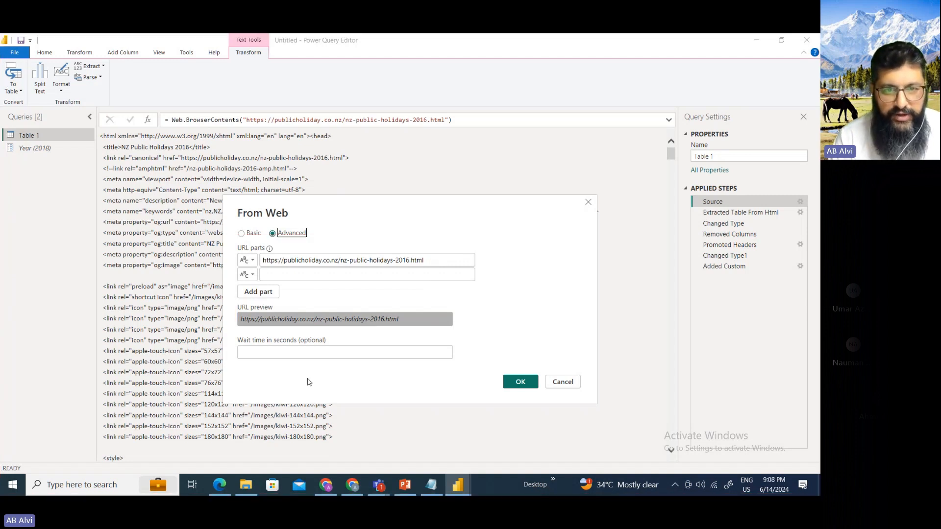
- Move "2016.html" out of the first URL part into the second URL part
click(396, 260)
drag(396, 260, 430, 261)
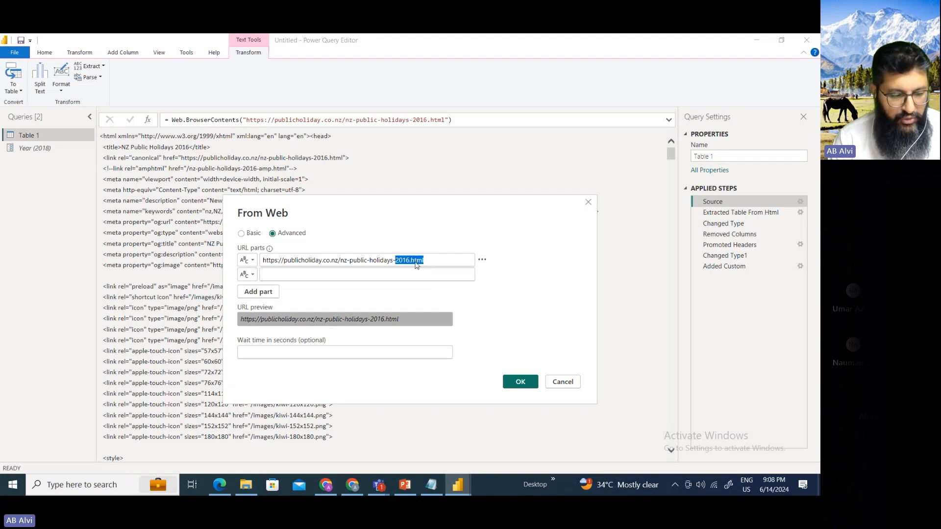
key(ctrl+x)
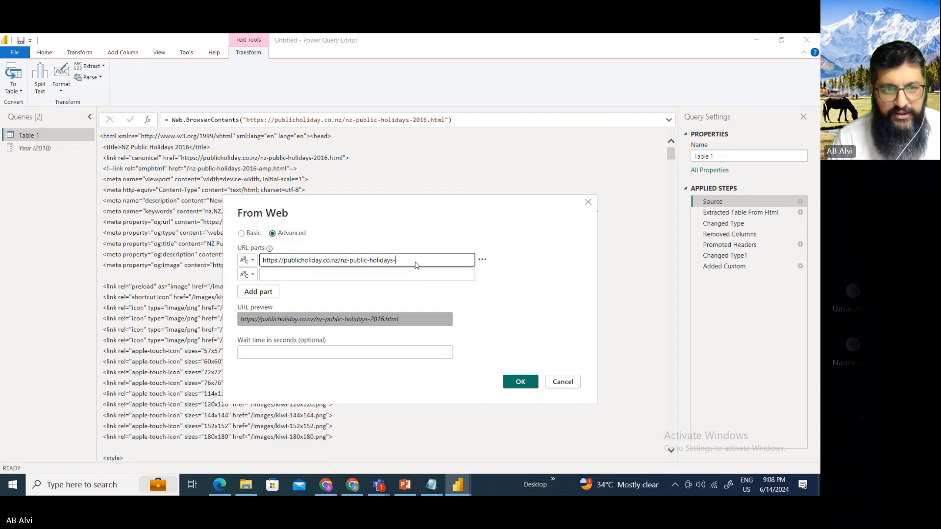
click(270, 276)
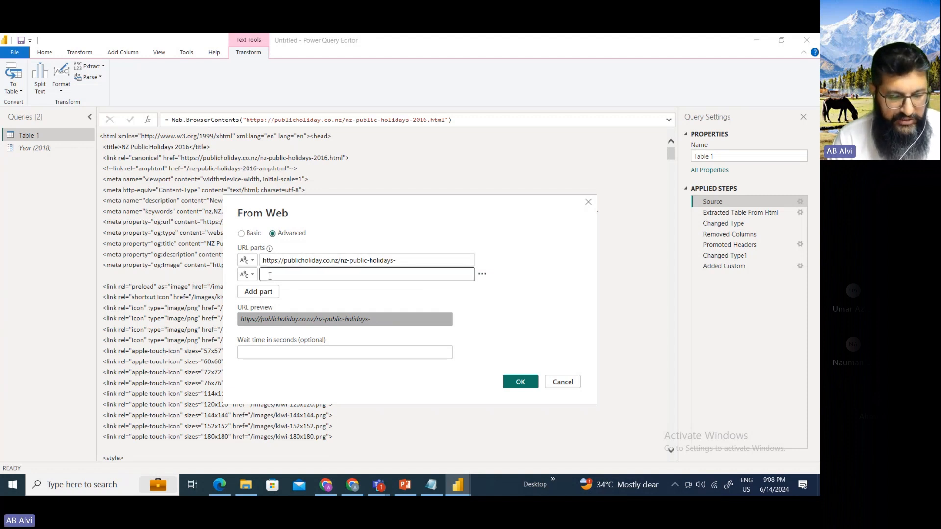
key(ctrl+v)
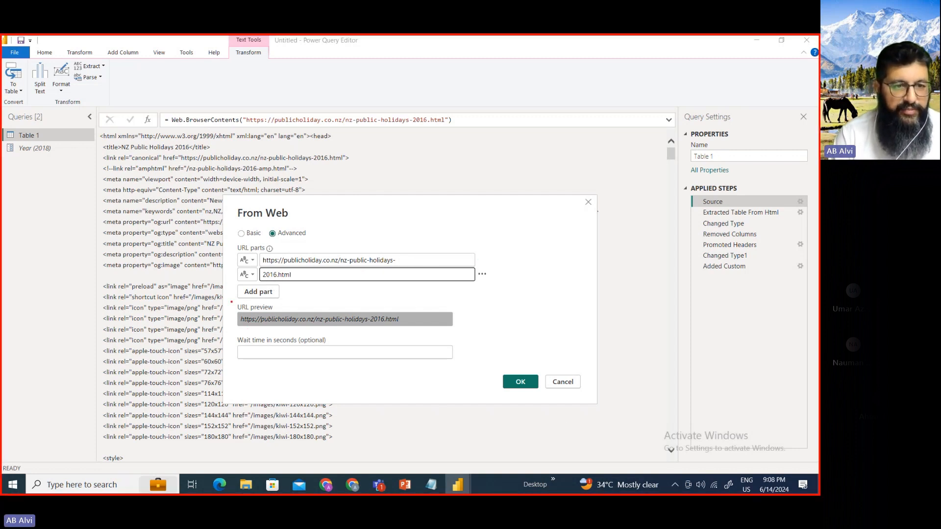
mouse_move(232, 299)
mouse_down()
mouse_move(473, 343)
mouse_move(476, 329)
mouse_up()
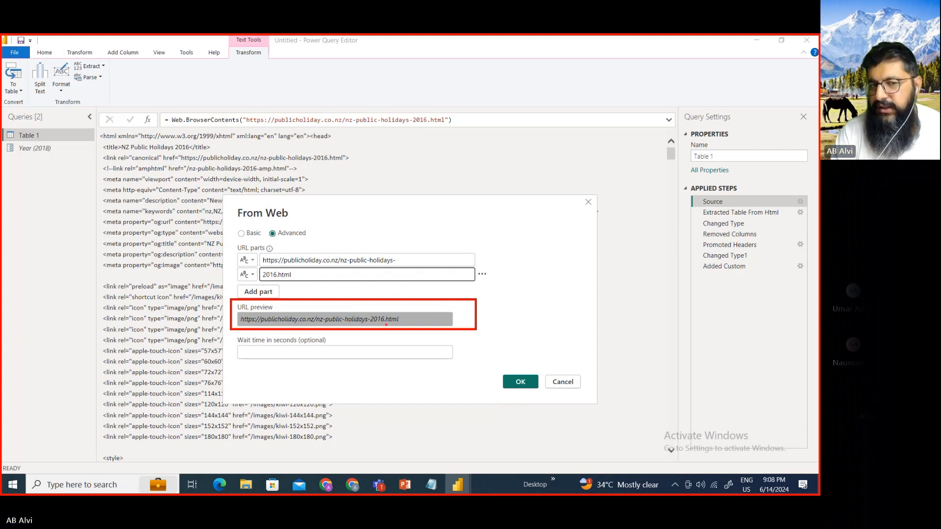
key(Escape)
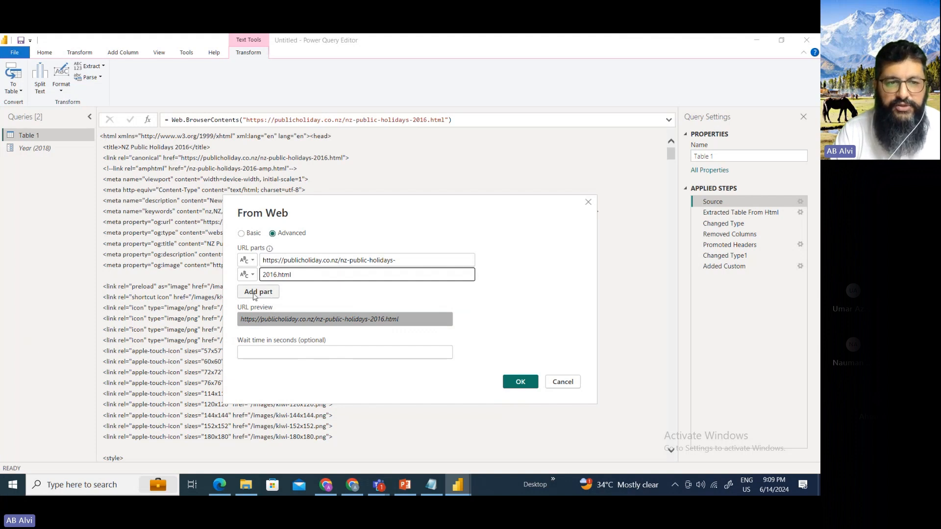
- Add a third URL part and move ".html" into it, leaving only 2016 in the second part
click(269, 296)
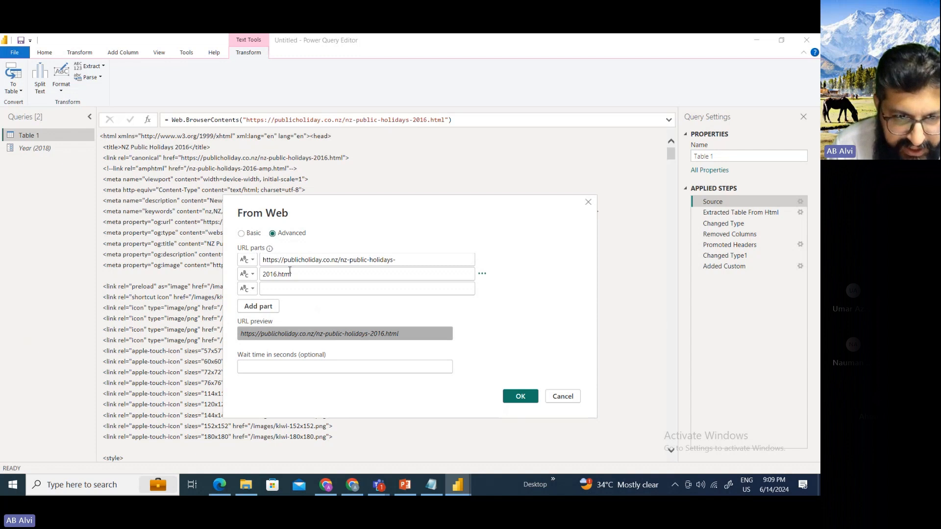
drag(278, 275, 296, 275)
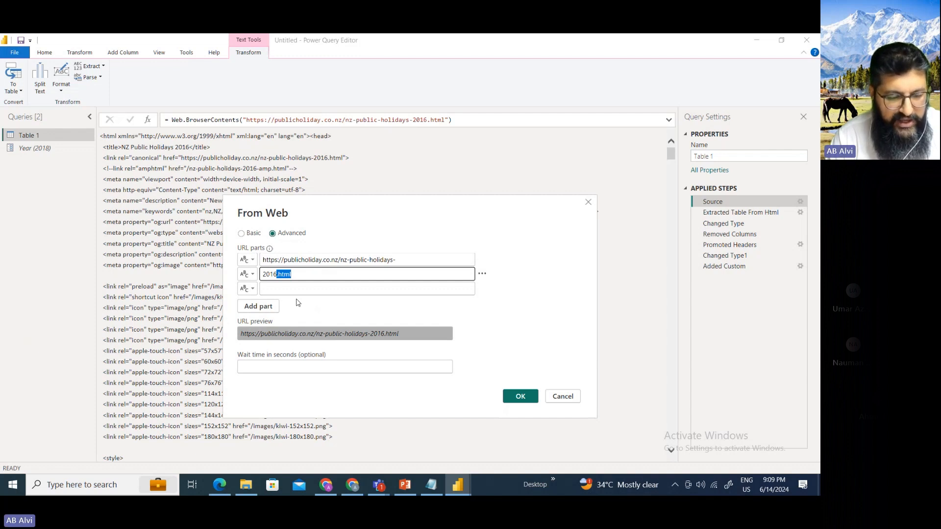
key(Delete)
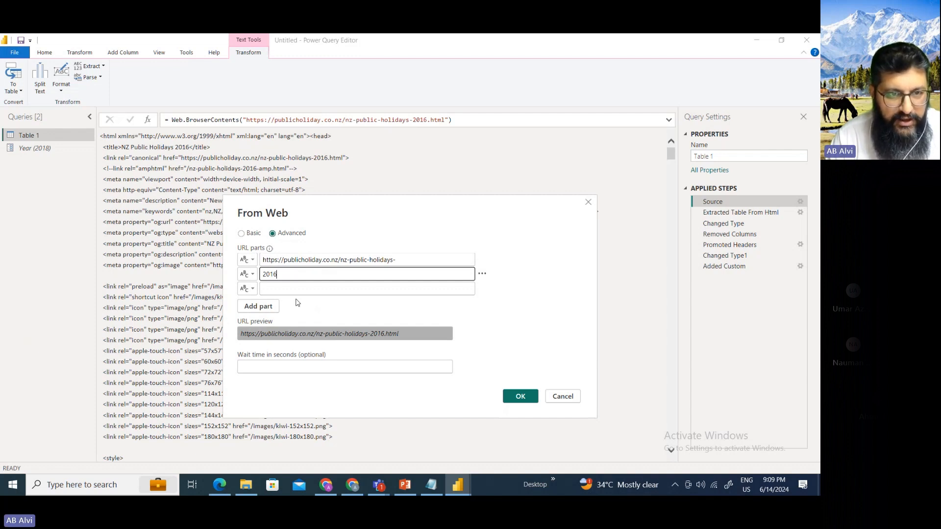
click(276, 288)
key(ctrl+v)
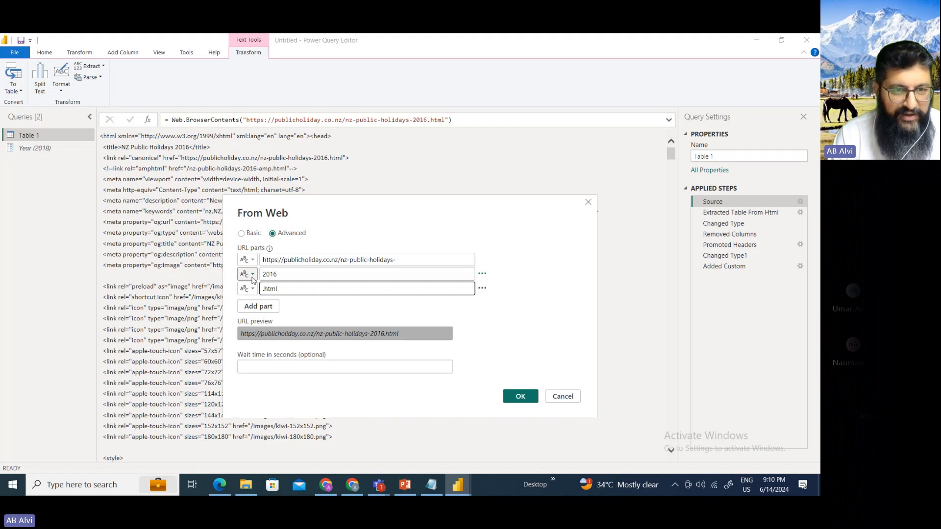
drag(232, 263, 300, 283)
key(Escape)
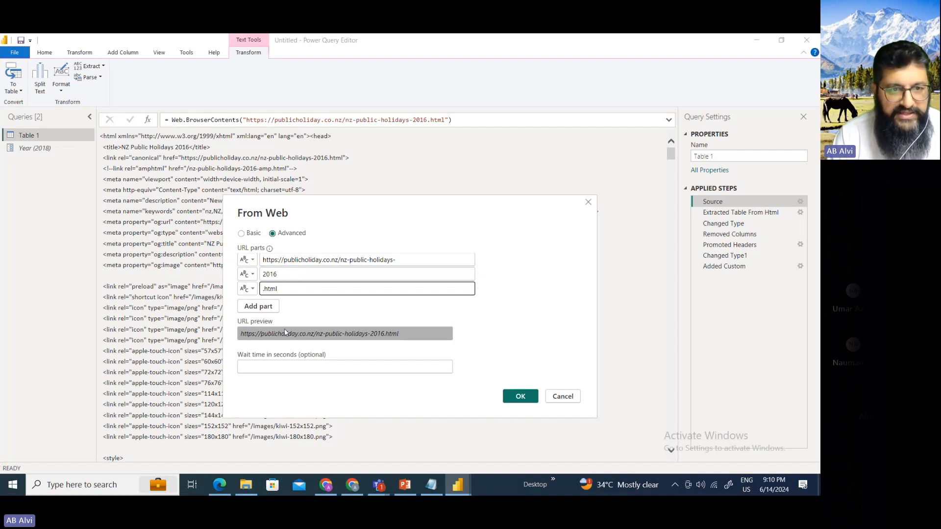
- Replace the 2016 URL part with the Year parameter and apply the new web source settings
click(253, 275)
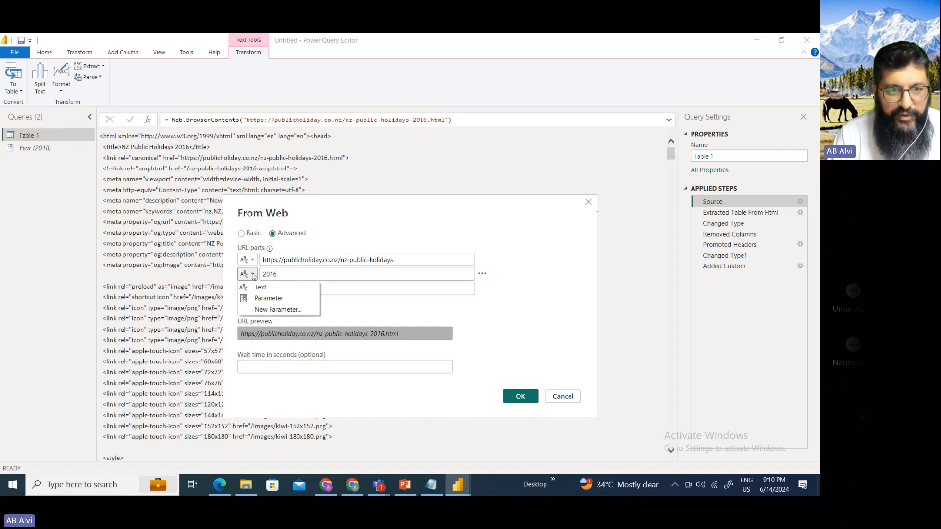
click(264, 300)
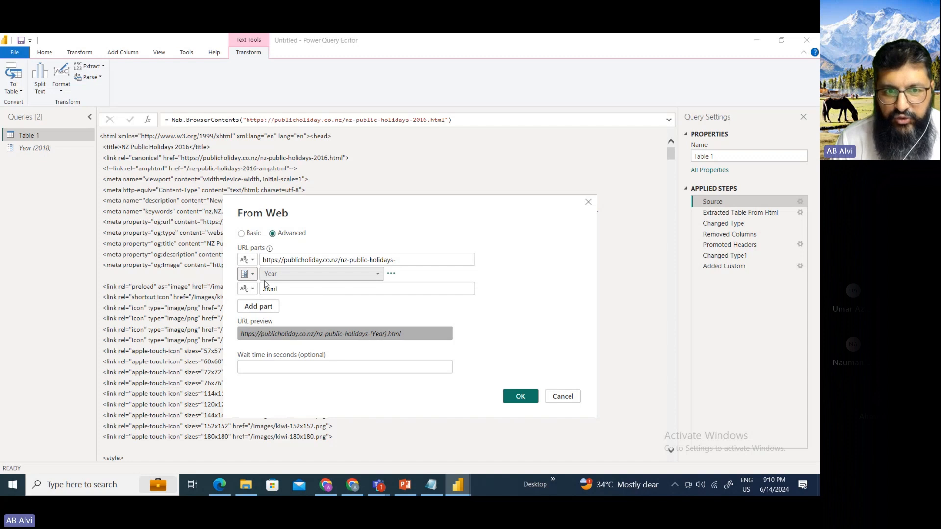
key(ctrl+2)
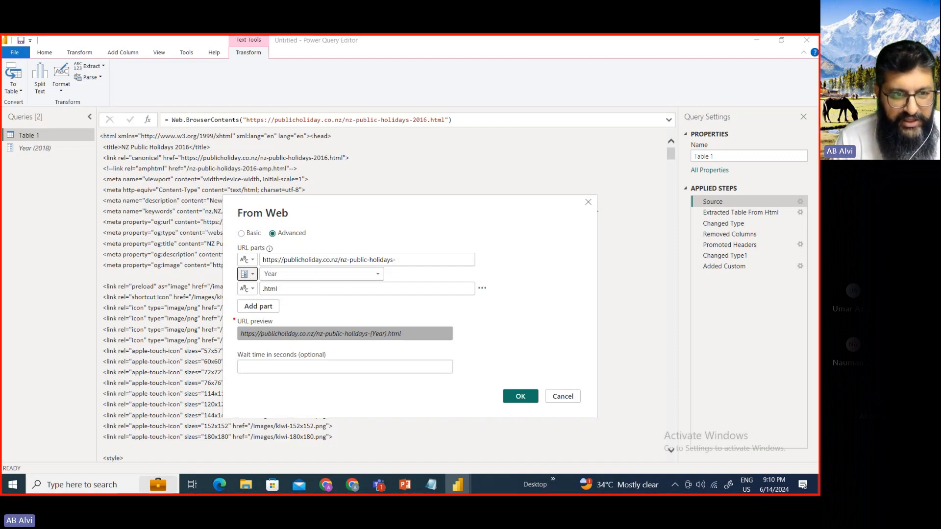
mouse_move(234, 322)
mouse_down()
mouse_move(336, 352)
mouse_move(473, 356)
mouse_up()
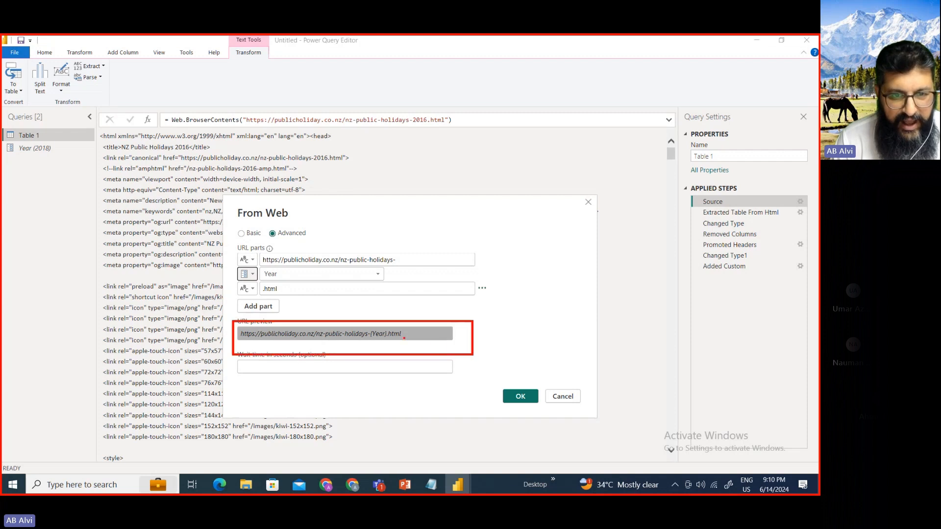
drag(368, 324, 390, 346)
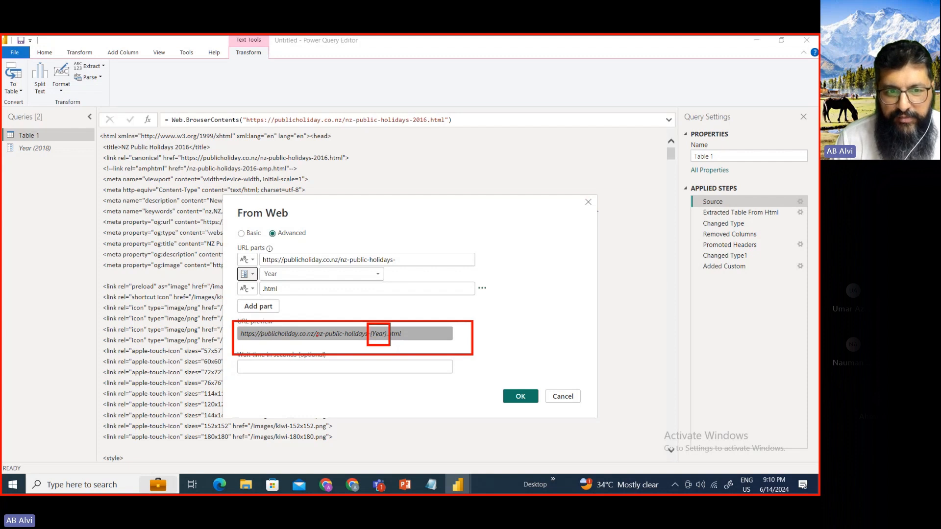
mouse_move(684, 185)
mouse_down()
mouse_move(695, 204)
mouse_move(808, 211)
mouse_up()
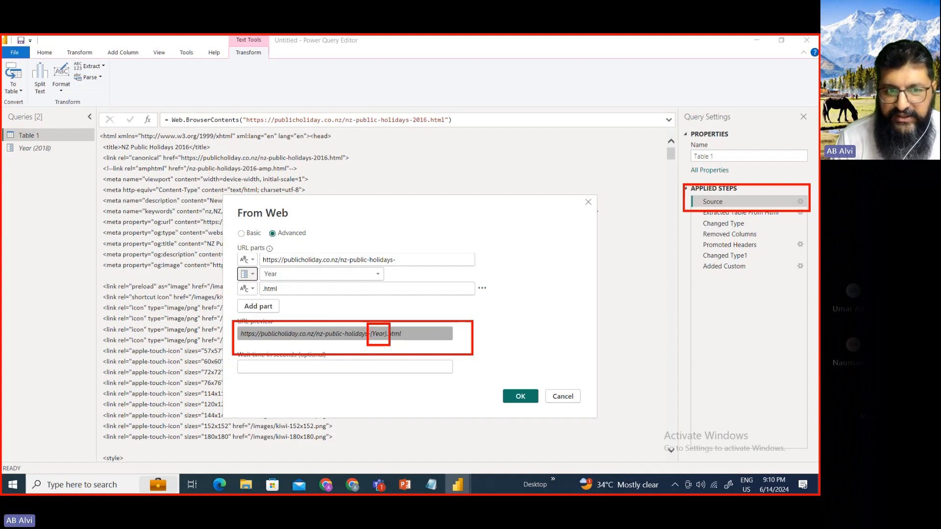
drag(259, 265, 290, 282)
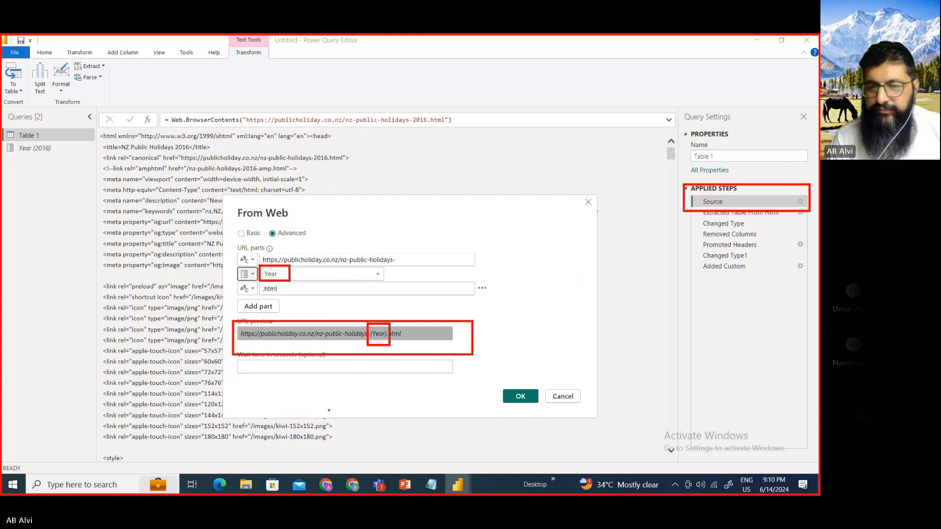
key(Escape)
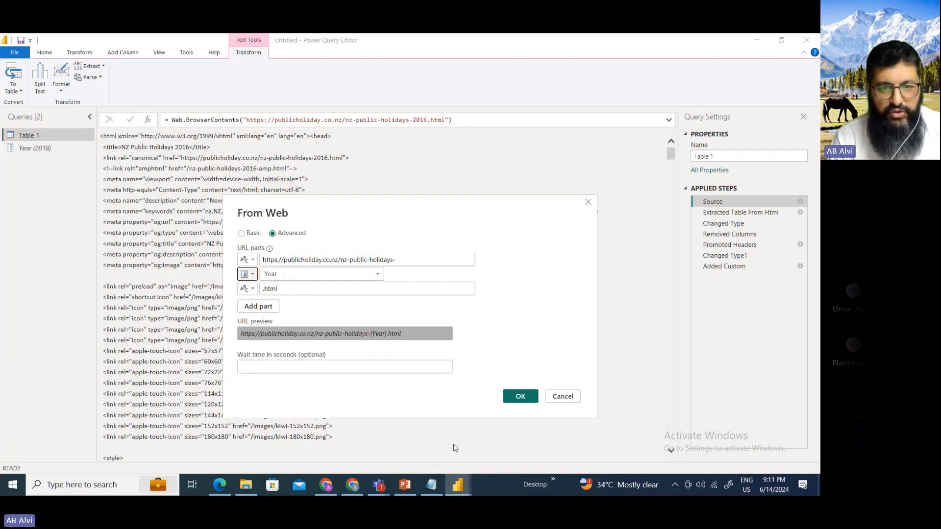
click(521, 398)
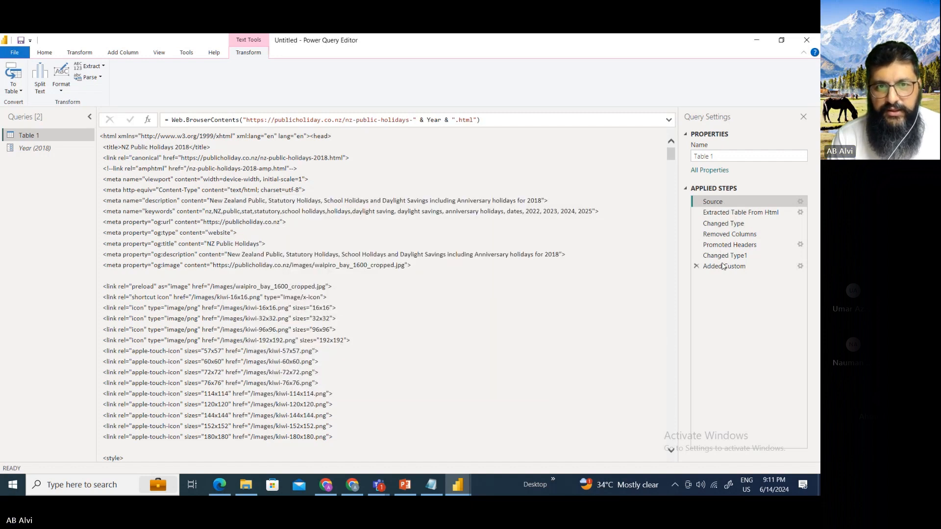
- Set the current value of the Year parameter to 2024 and show Table 1 again
click(30, 148)
click(33, 136)
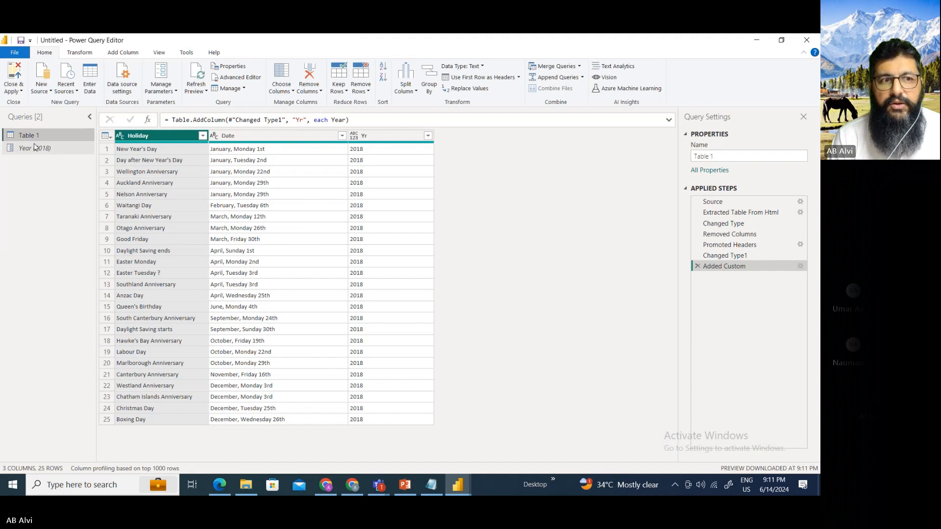
click(37, 148)
click(128, 138)
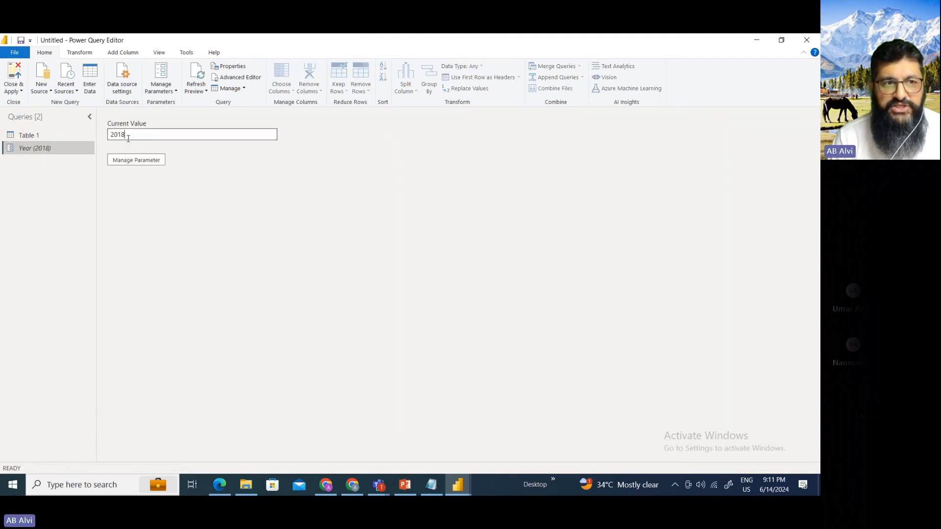
key(BackSpace)
key(BackSpace)
text(24)
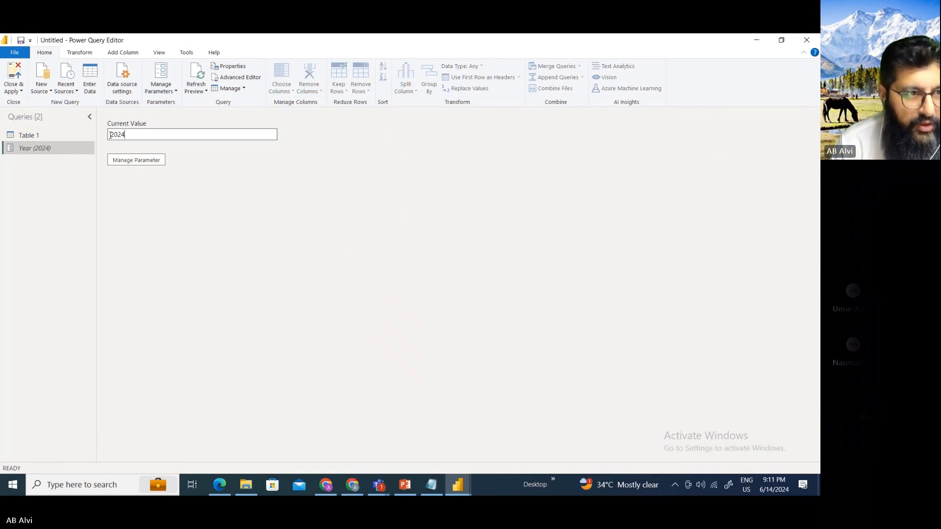
click(24, 135)
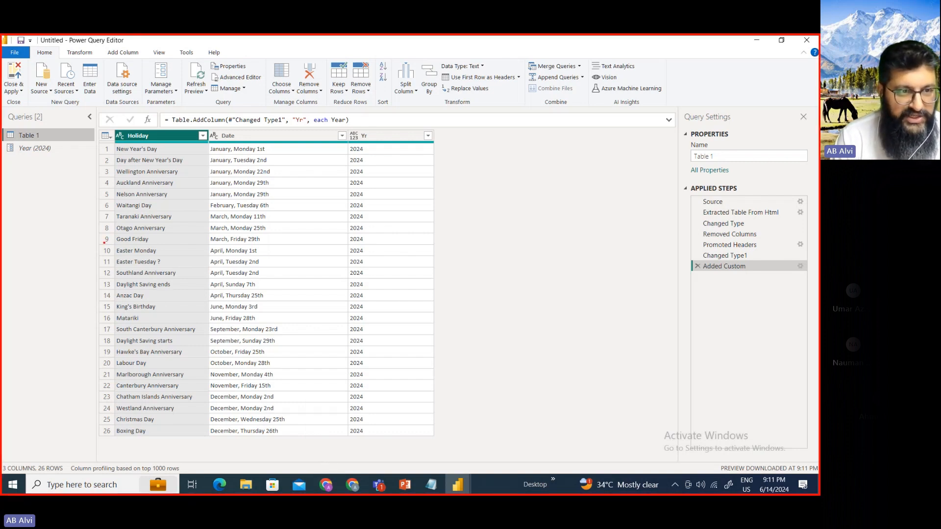
- Switch to the browser and view the NZ Public Holidays 2024 page to compare the Easter Monday and Easter Tuesday dates
mouse_move(102, 243)
mouse_down()
mouse_move(147, 270)
mouse_move(386, 285)
mouse_move(429, 268)
mouse_up()
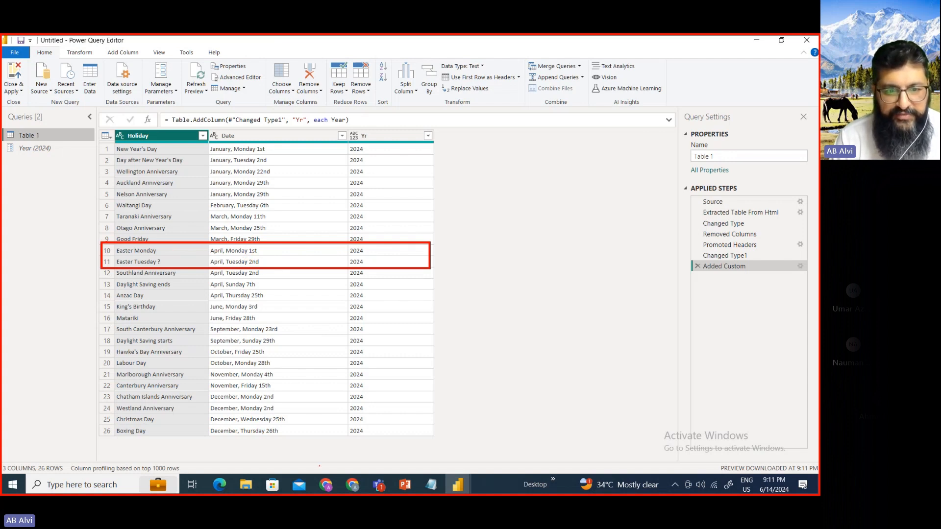
key(Escape)
key(alt+Tab)
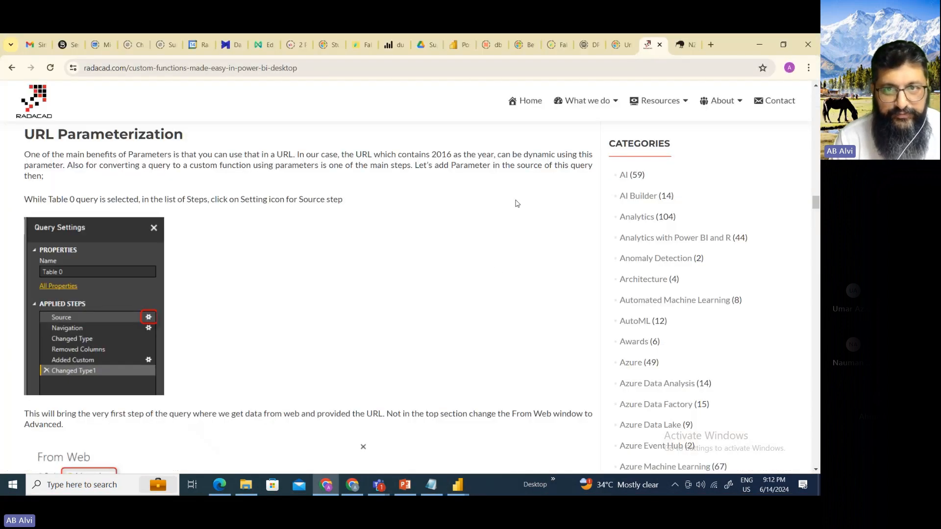
click(684, 44)
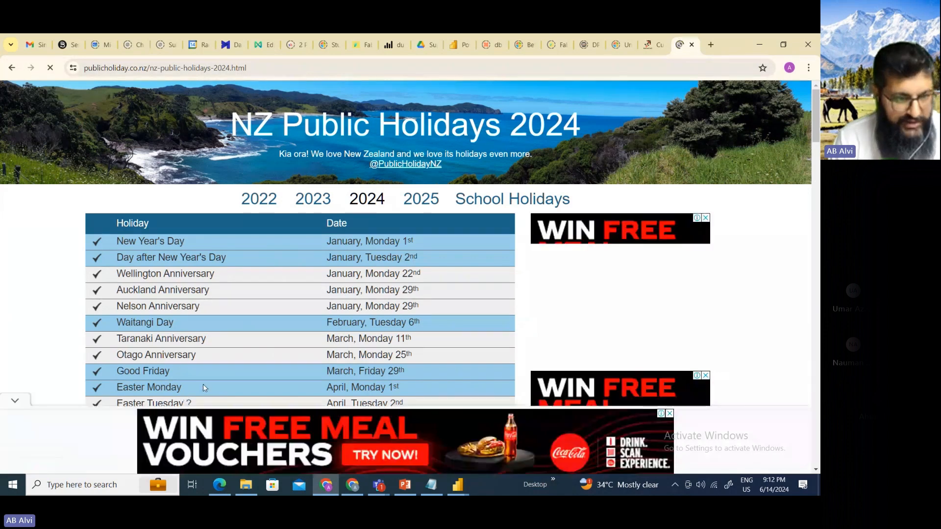
- Examine the Easter Monday and Easter Tuesday rows in the 2024 holiday table
scroll(219, 317, down, 1)
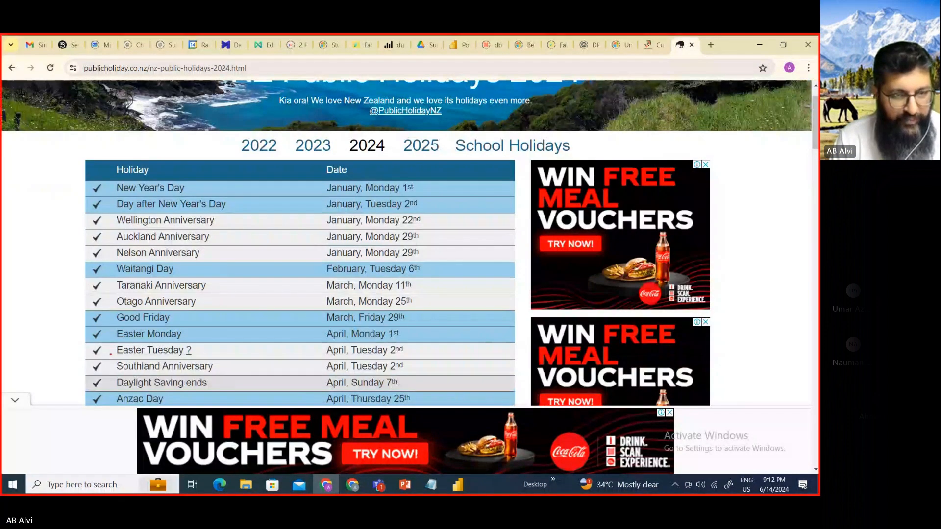
drag(112, 327, 443, 361)
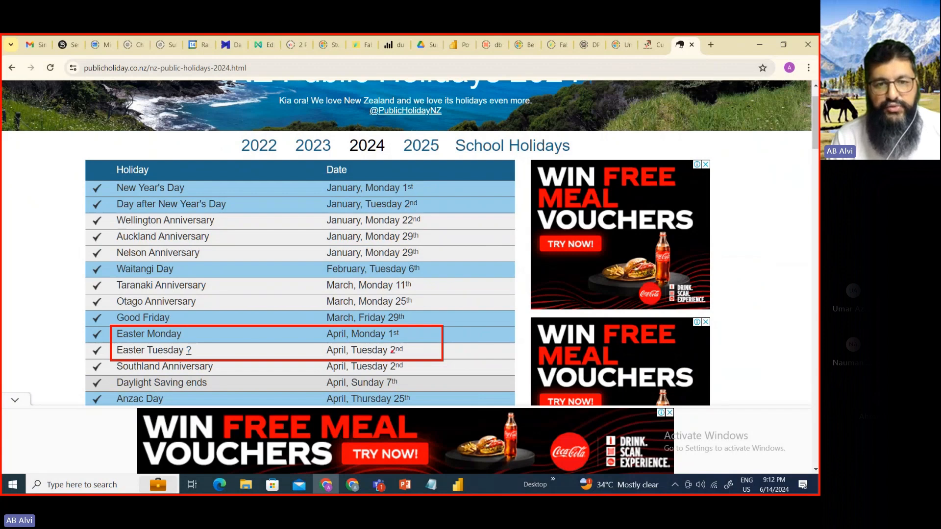
key(Escape)
- Open the 2023 holidays page and examine its Easter Monday and Easter Tuesday dates for comparison
click(308, 150)
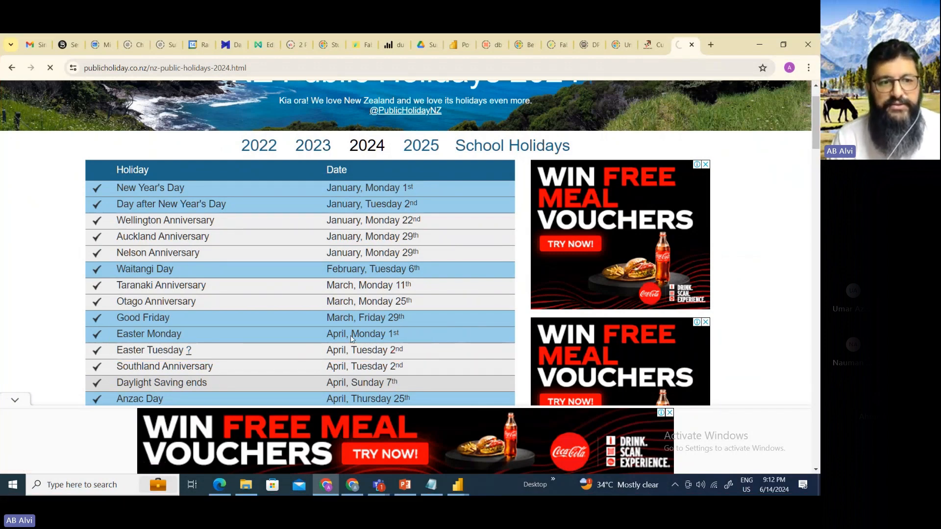
scroll(206, 322, down, 2)
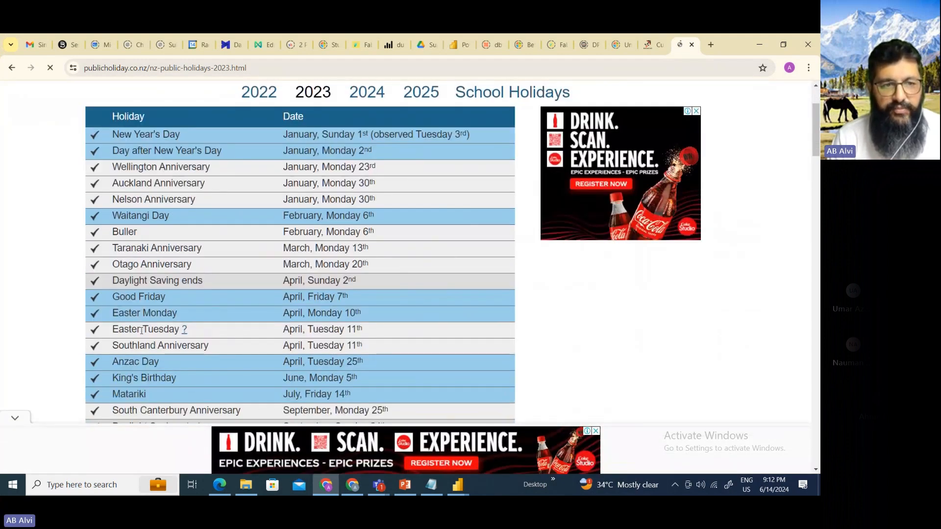
key(ctrl+2)
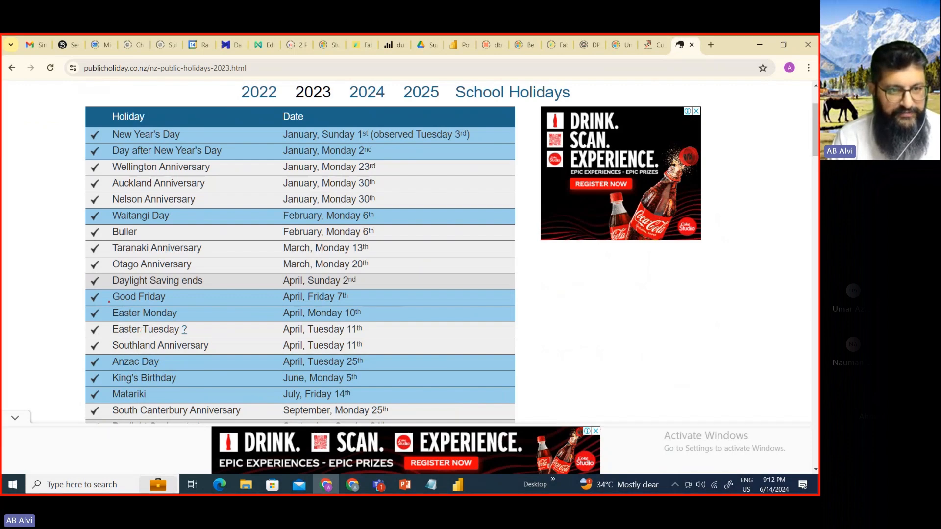
key(Escape)
- Switch to Power Query Editor and inspect how Table 1's Source step uses the Year parameter in its URL formula
key(alt+Tab)
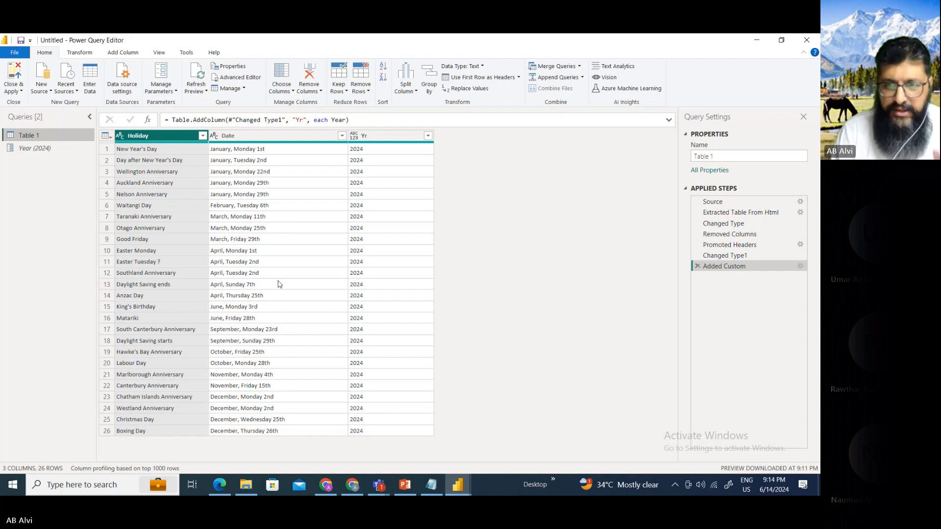
click(707, 202)
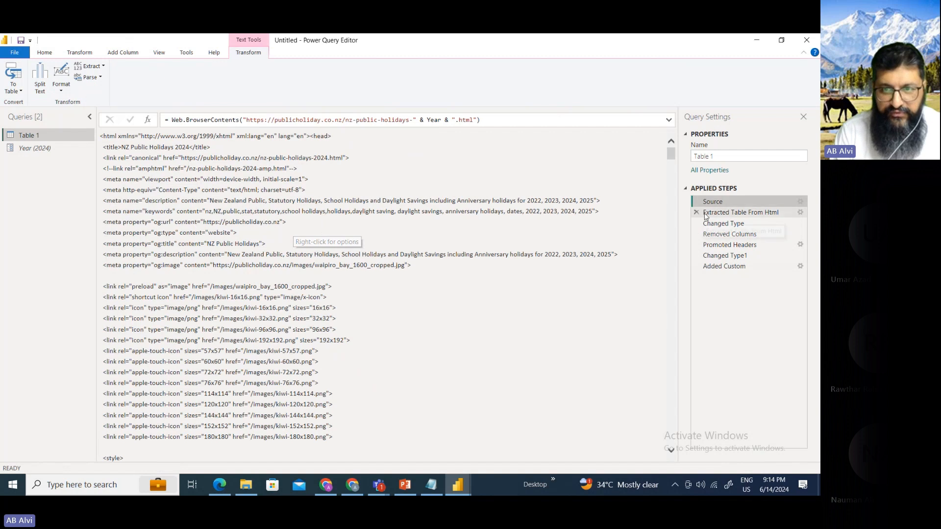
key(ctrl+2)
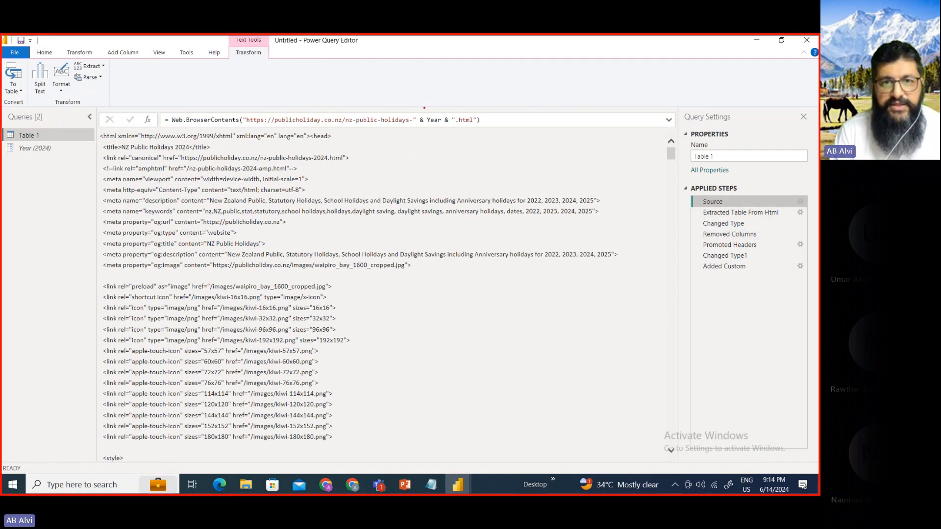
drag(411, 108, 458, 131)
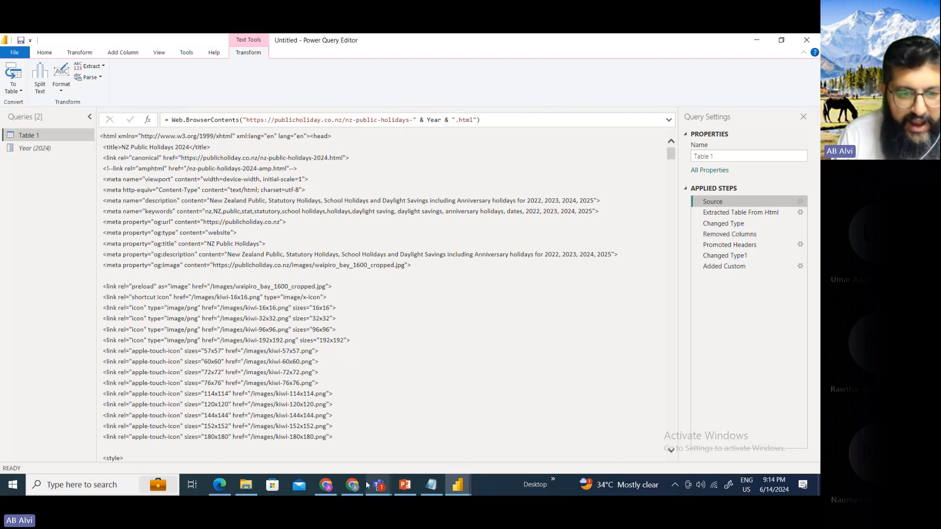
- Switch to the browser and read the RADACAD custom functions article's section on converting a query to a function
click(327, 490)
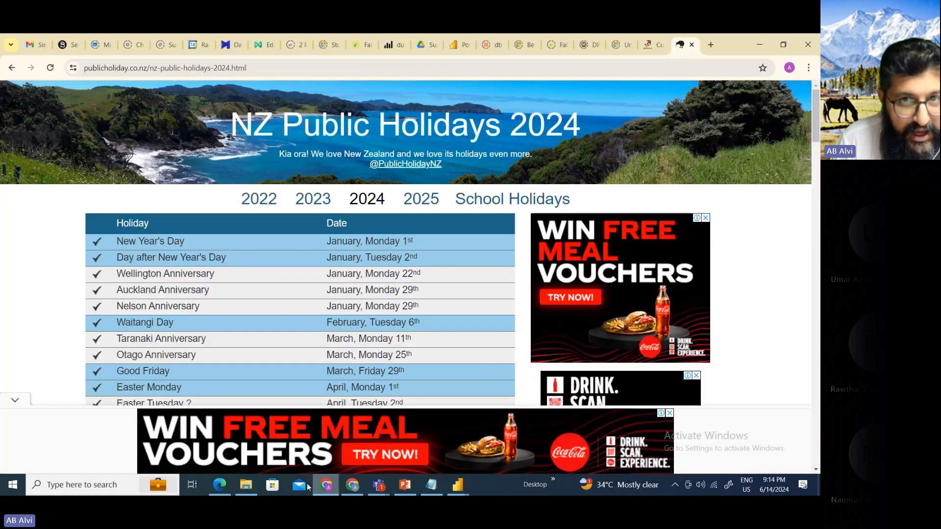
click(652, 44)
scroll(217, 269, down, 8)
scroll(217, 268, down, 10)
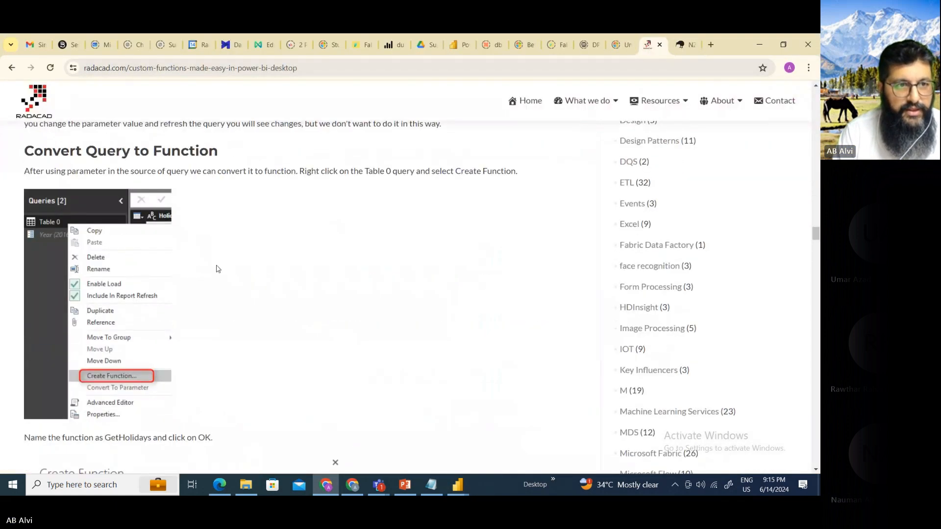
scroll(217, 268, up, 10)
scroll(217, 268, down, 5)
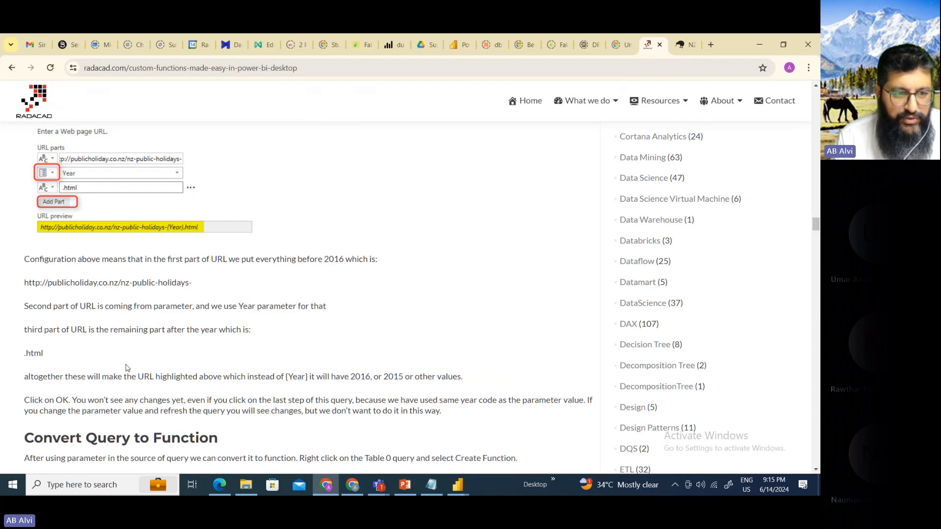
scroll(128, 367, down, 2)
scroll(145, 293, down, 3)
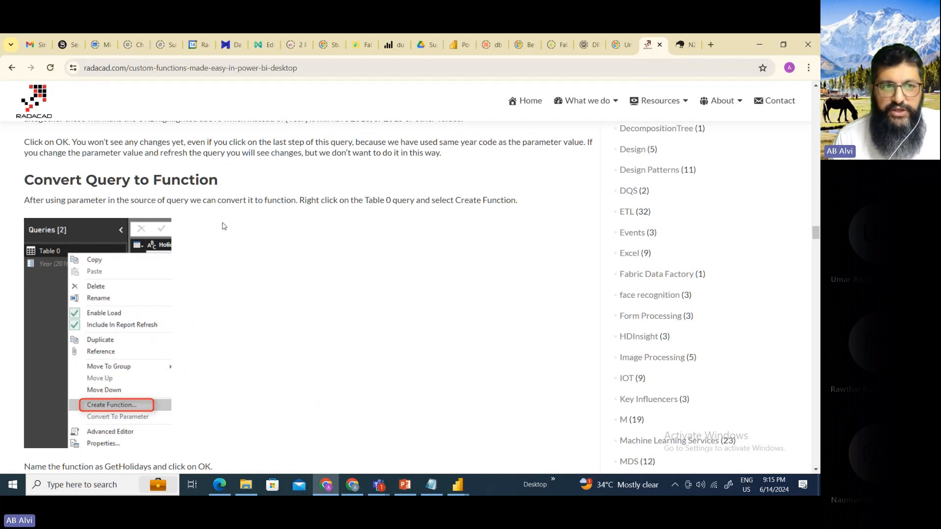
scroll(209, 267, down, 3)
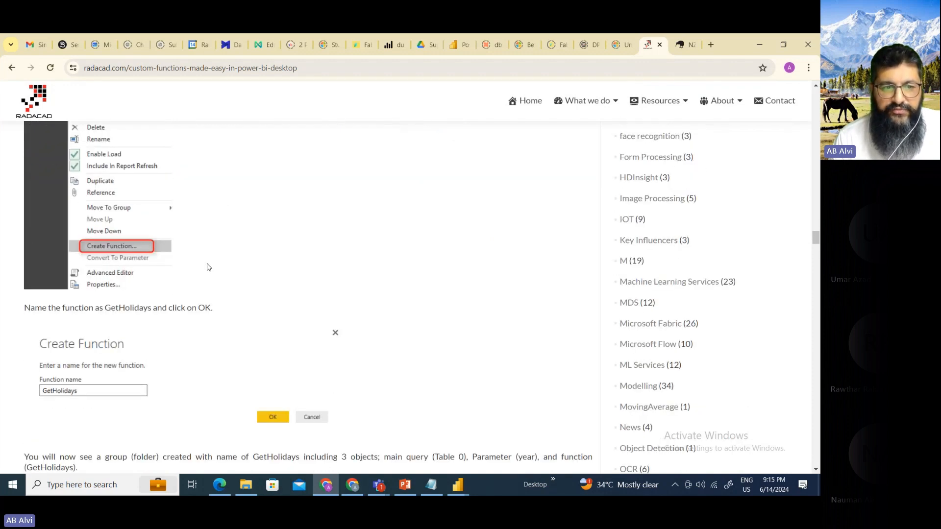
scroll(209, 267, down, 3)
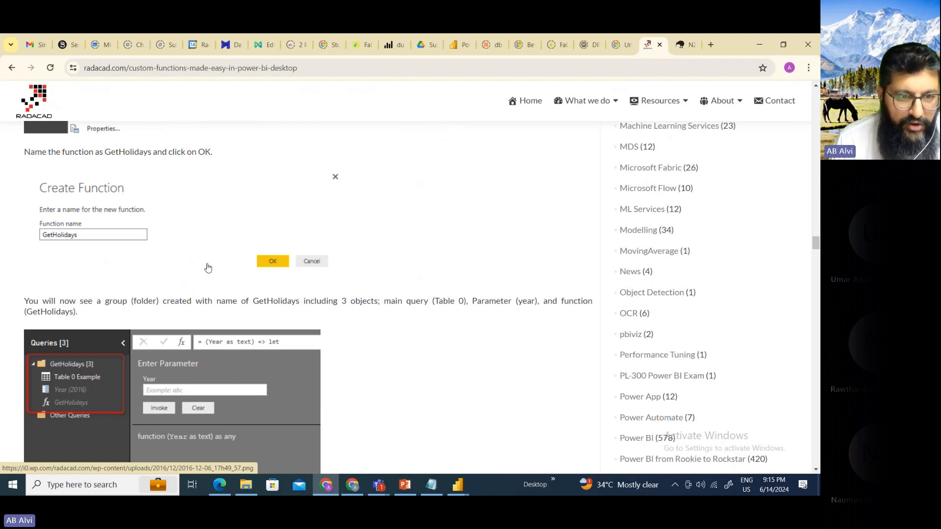
scroll(208, 267, down, 2)
scroll(207, 267, down, 1)
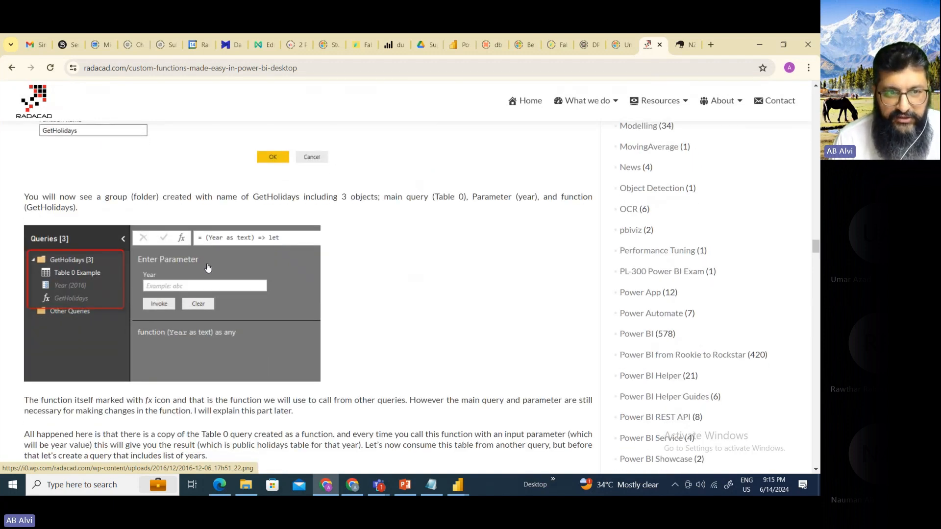
- Read the article's Using Generator section, examining the List.Numbers(2015,5) formula and the list of years it generates
scroll(208, 267, down, 4)
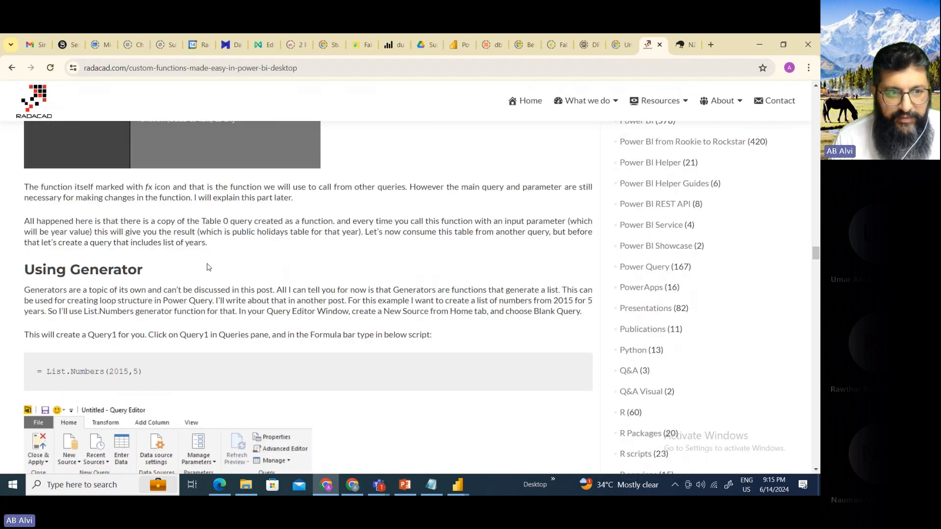
scroll(208, 267, down, 1)
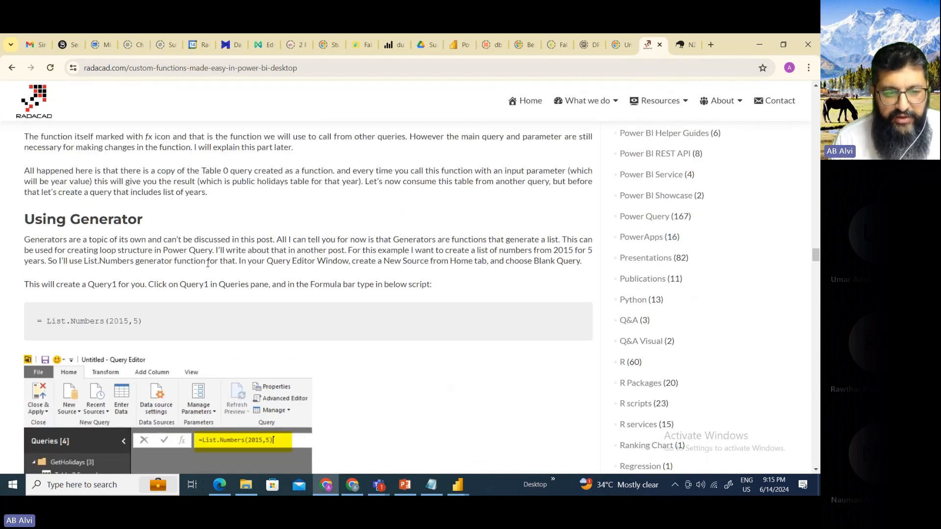
scroll(208, 263, down, 1)
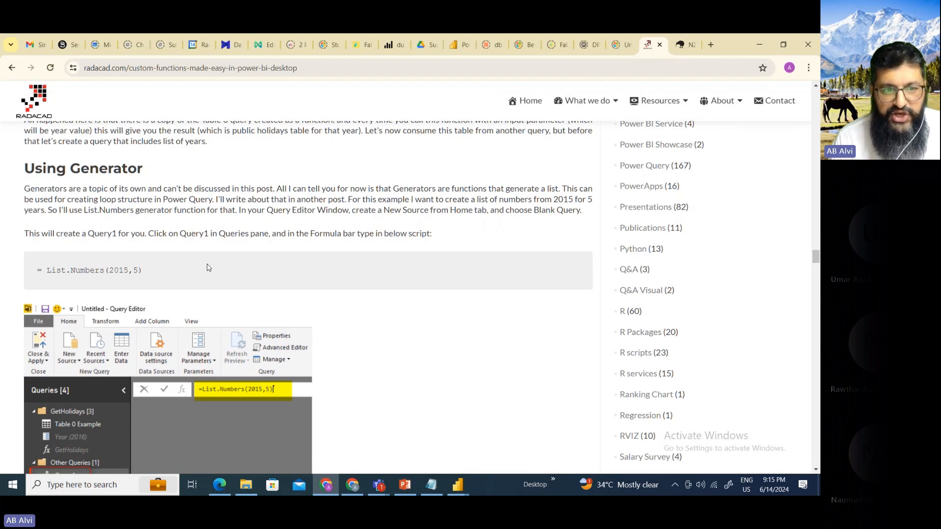
scroll(207, 267, down, 2)
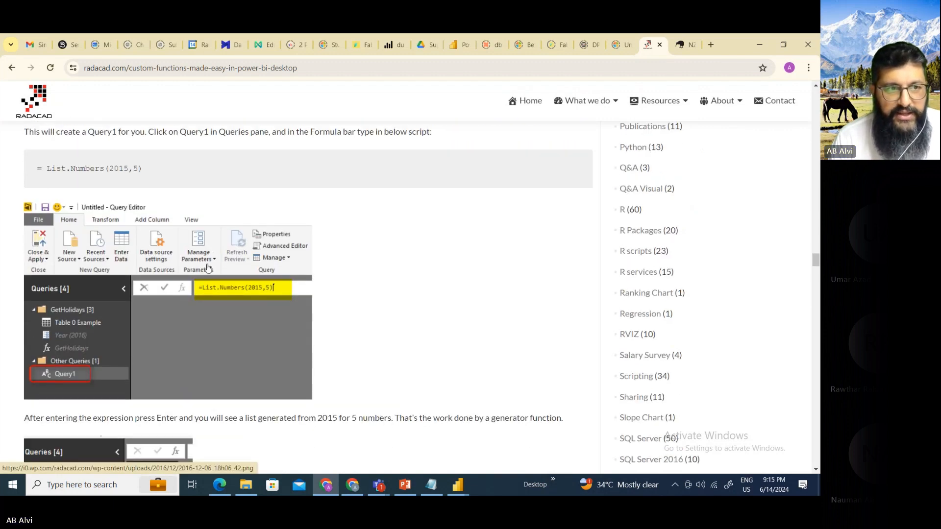
scroll(207, 267, down, 6)
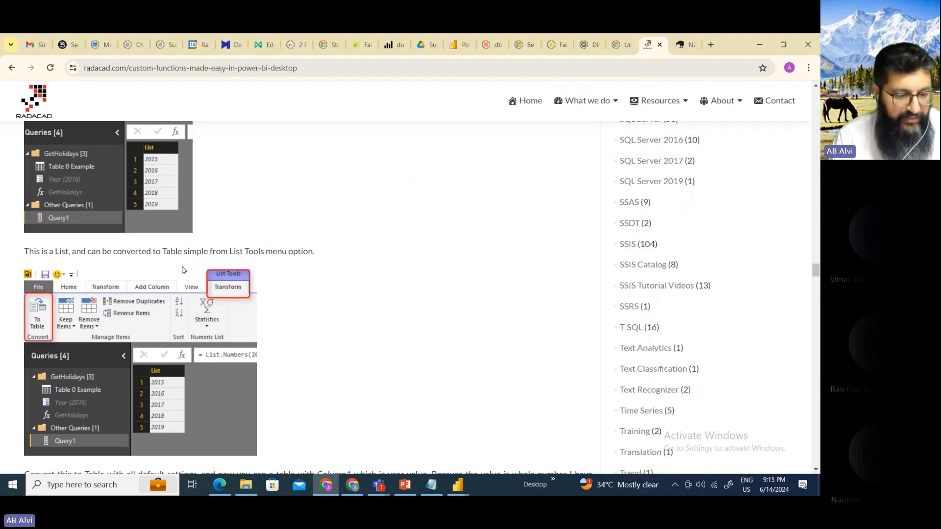
key(ctrl+2)
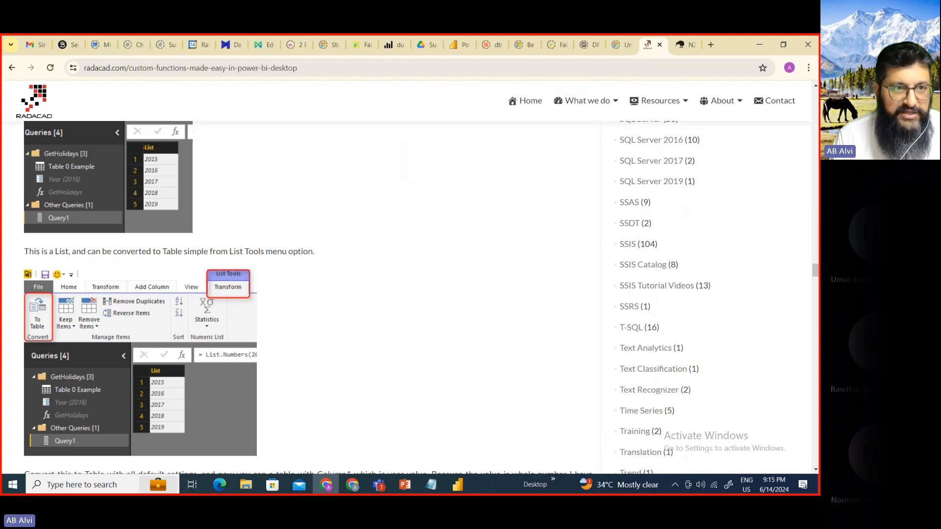
mouse_move(142, 148)
mouse_down()
mouse_move(151, 203)
mouse_move(171, 218)
mouse_up()
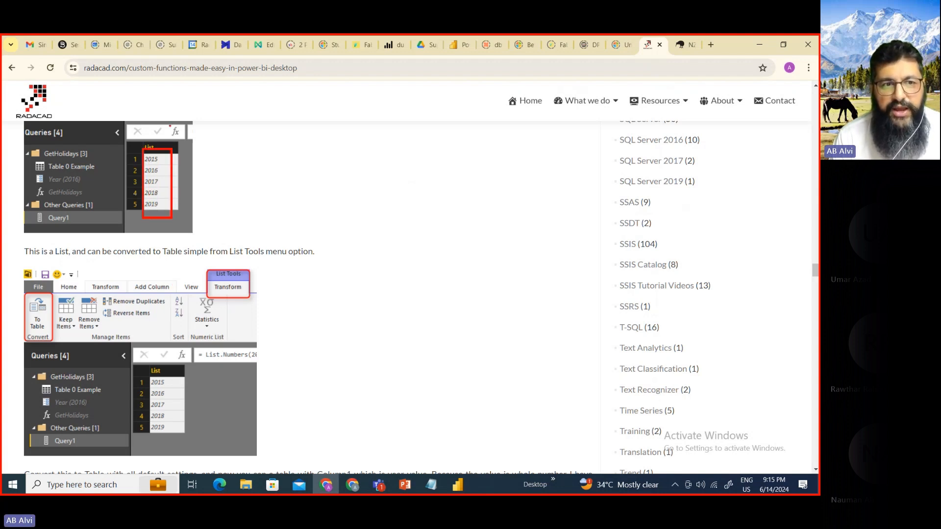